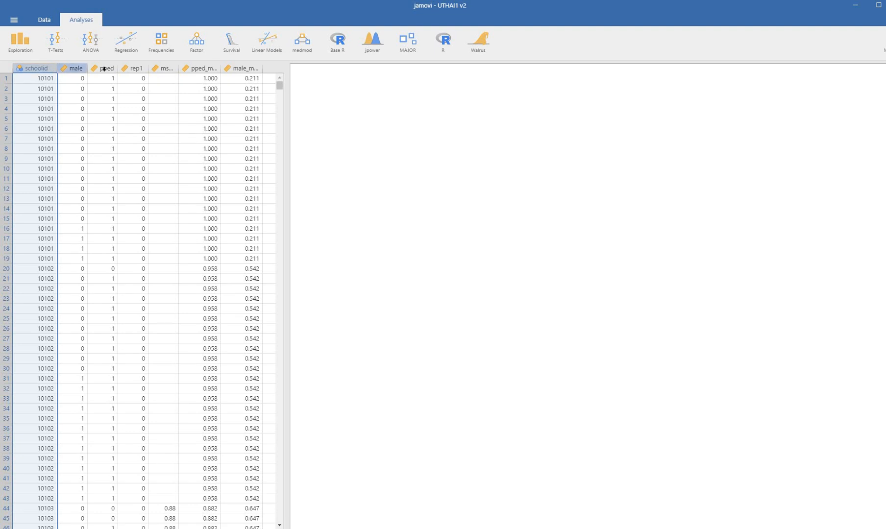
Step: Look over the male, pped and rep1 columns, and widen the msesc column so its full name fits
{"action": "left_click", "coordinate": [72, 68]}
{"action": "left_click", "coordinate": [104, 69]}
{"action": "left_click", "coordinate": [131, 69]}
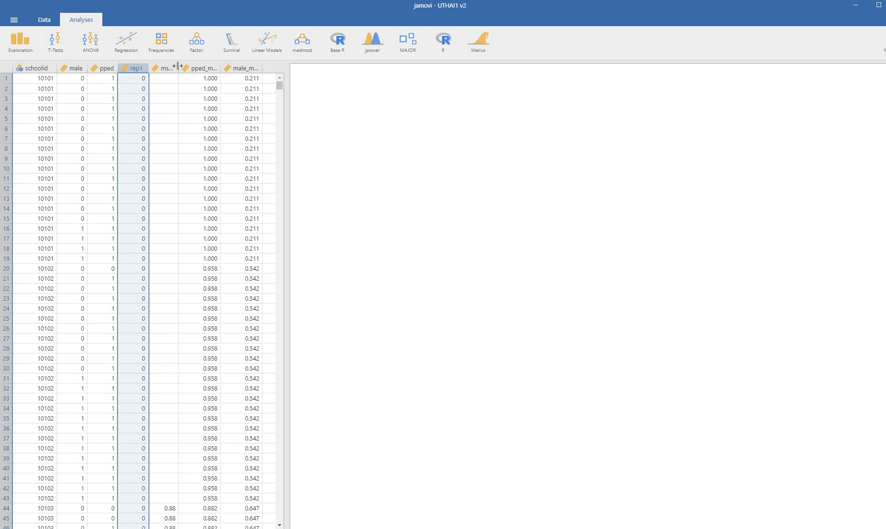
{"action": "left_click_drag", "start_coordinate": [193, 67], "coordinate": [194, 68]}
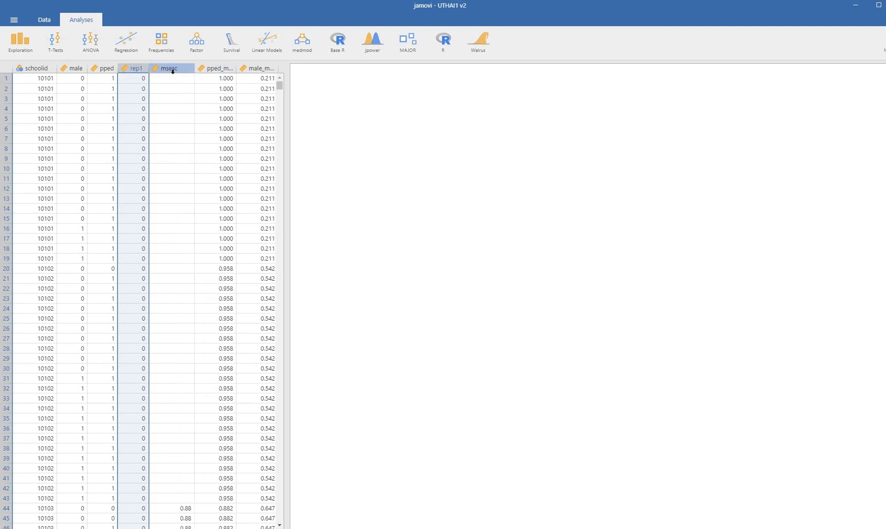
Step: Examine the msesc values by school, along with the pped and male school-mean columns
{"action": "left_click", "coordinate": [173, 71]}
{"action": "scroll", "coordinate": [171, 147], "scroll_direction": "down", "scroll_amount": 8}
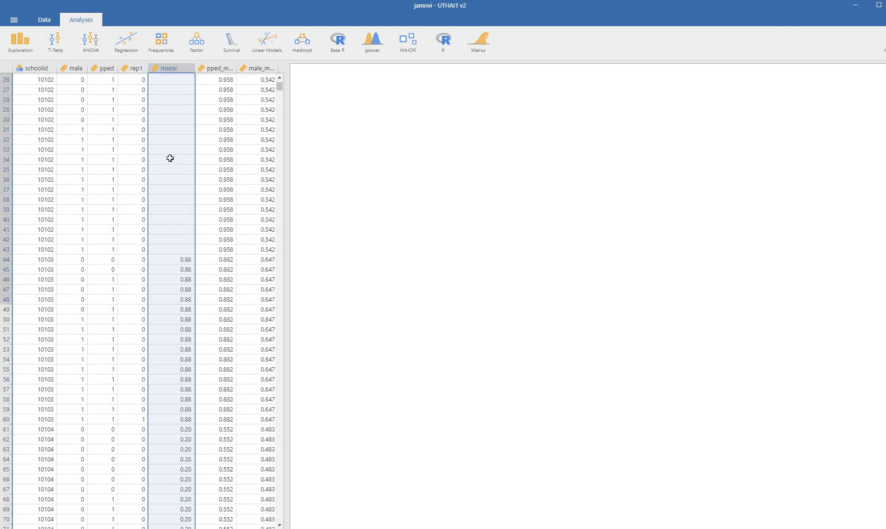
{"action": "left_click_drag", "start_coordinate": [172, 129], "coordinate": [174, 168]}
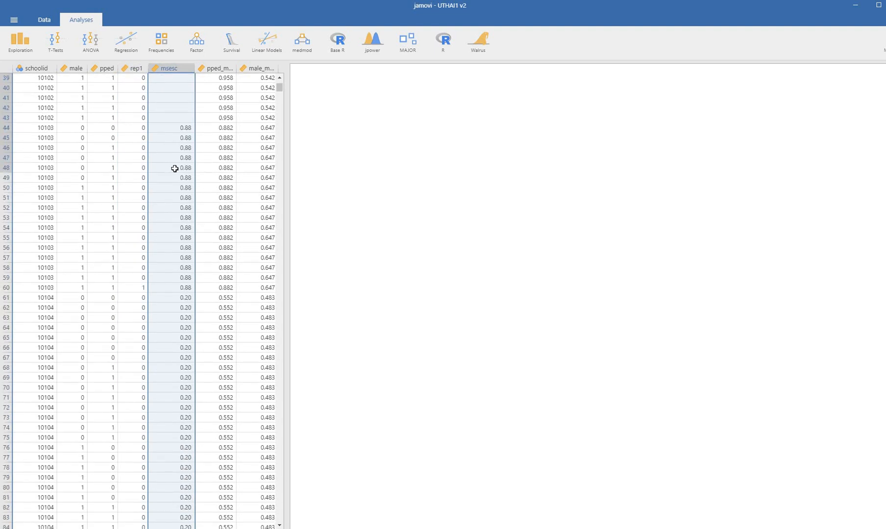
{"action": "left_click", "coordinate": [36, 131]}
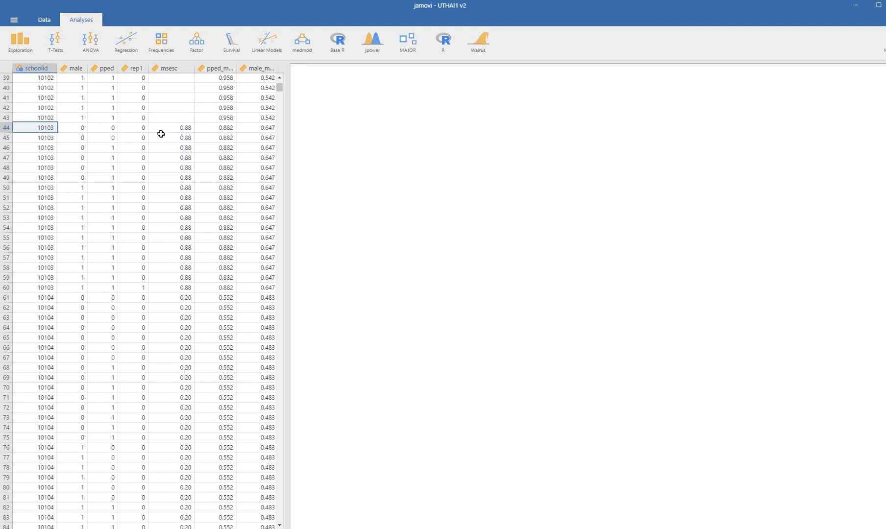
{"action": "left_click", "coordinate": [221, 68]}
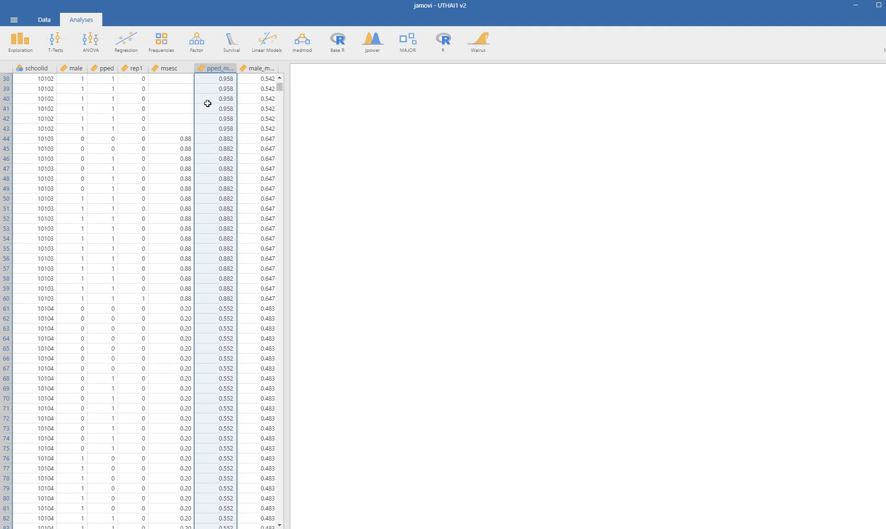
{"action": "left_click", "coordinate": [267, 69]}
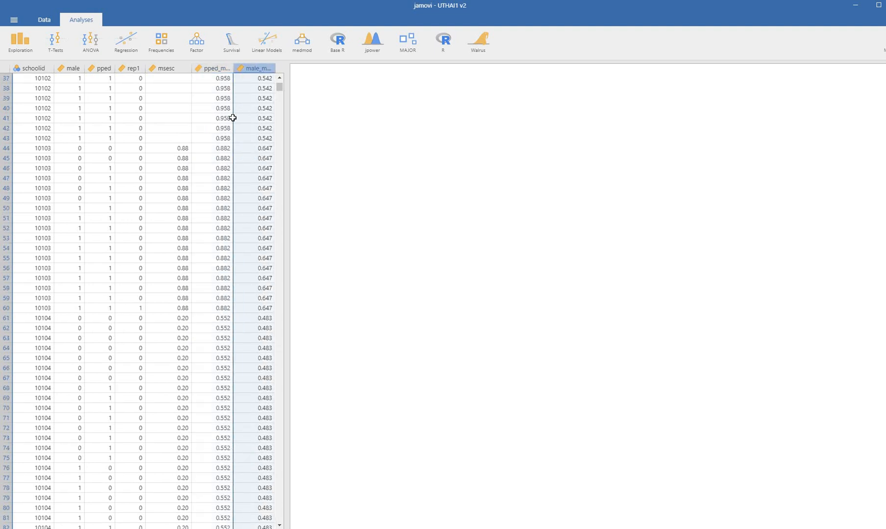
{"action": "left_click", "coordinate": [202, 141]}
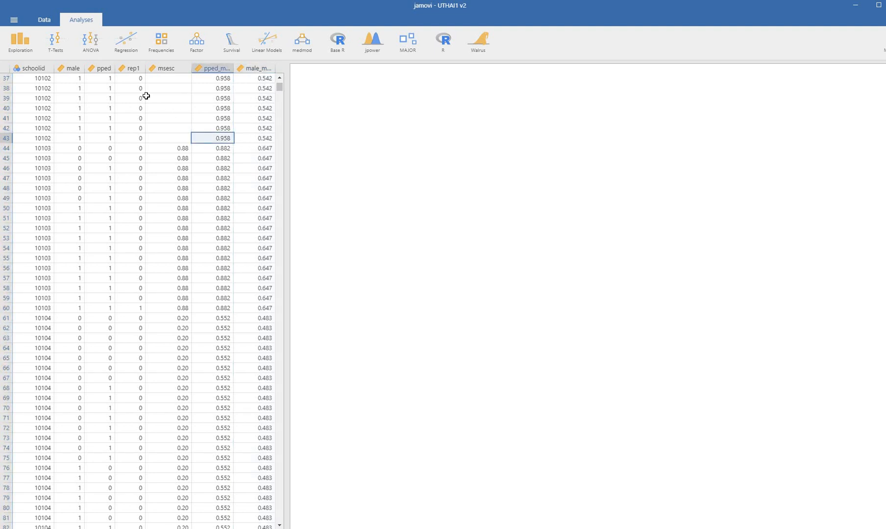
Step: Change the rep1 variable's measure type to Nominal, check its levels, and close the variable settings
{"action": "left_click", "coordinate": [132, 69]}
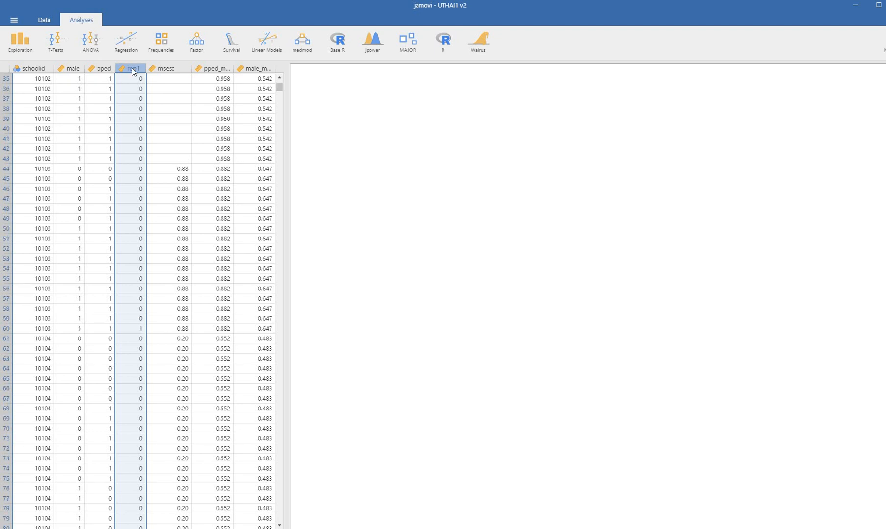
{"action": "double_click", "coordinate": [133, 69]}
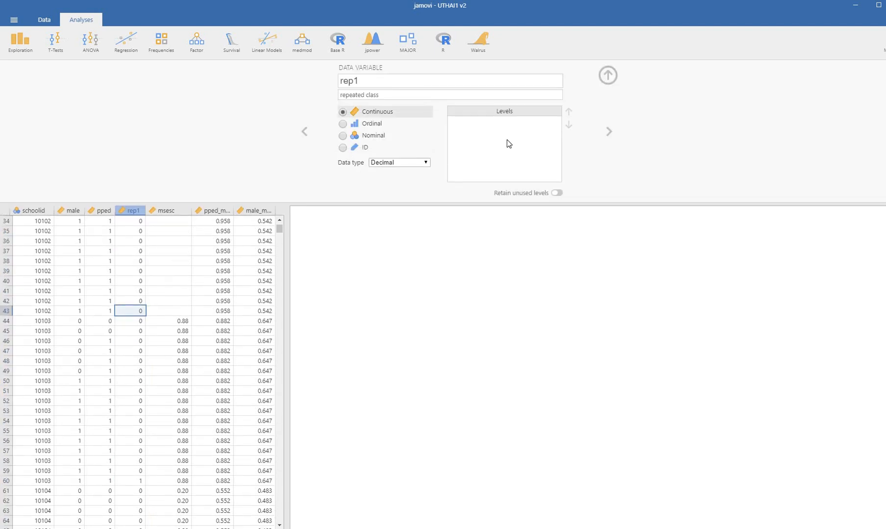
{"action": "left_click", "coordinate": [342, 136]}
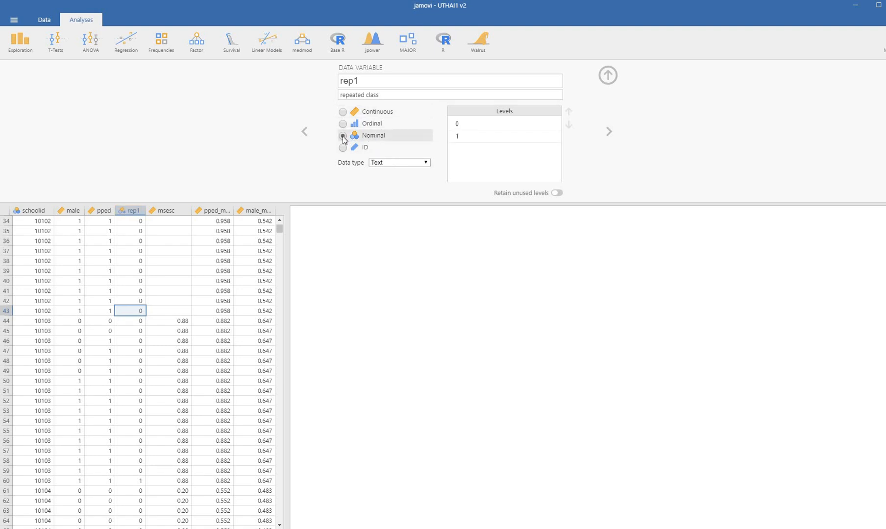
{"action": "left_click", "coordinate": [488, 123]}
{"action": "left_click", "coordinate": [495, 134]}
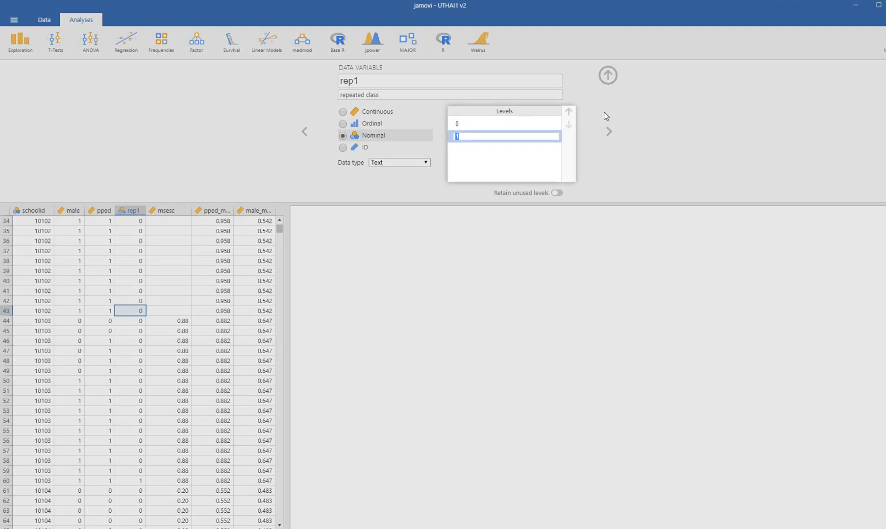
{"action": "left_click", "coordinate": [661, 119]}
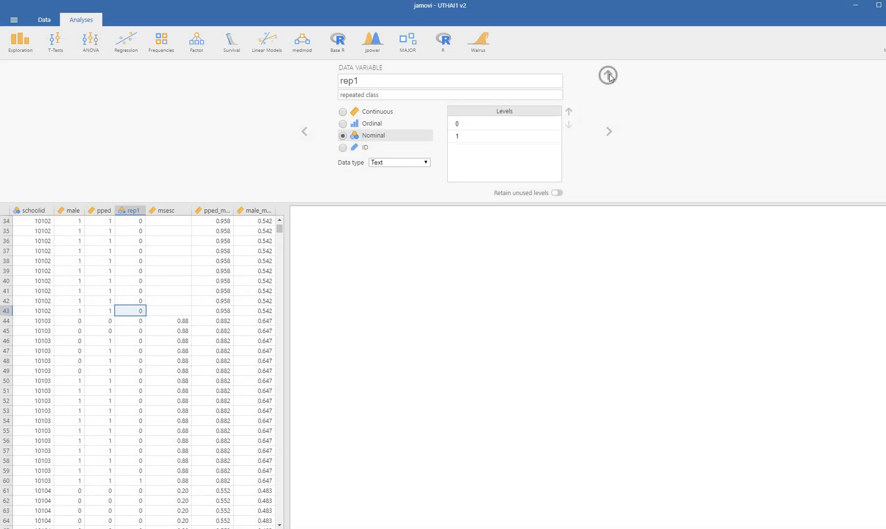
{"action": "left_click", "coordinate": [608, 76]}
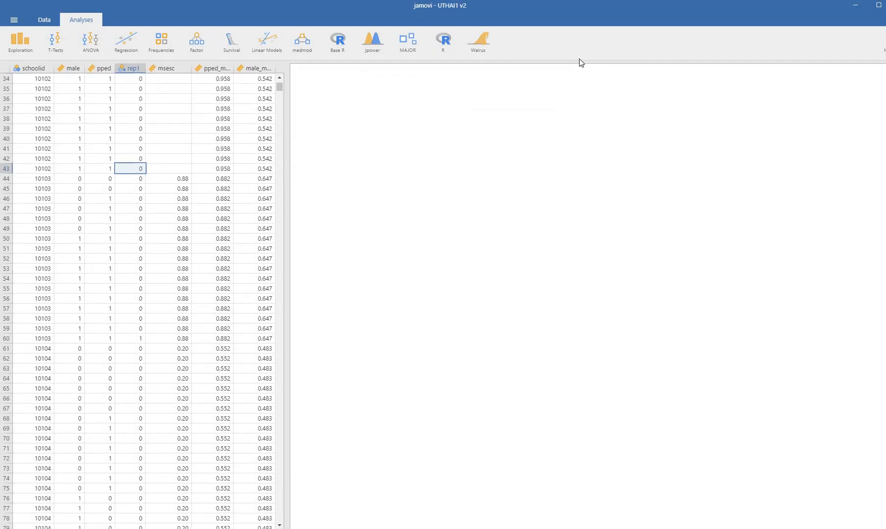
{"action": "left_click", "coordinate": [129, 69]}
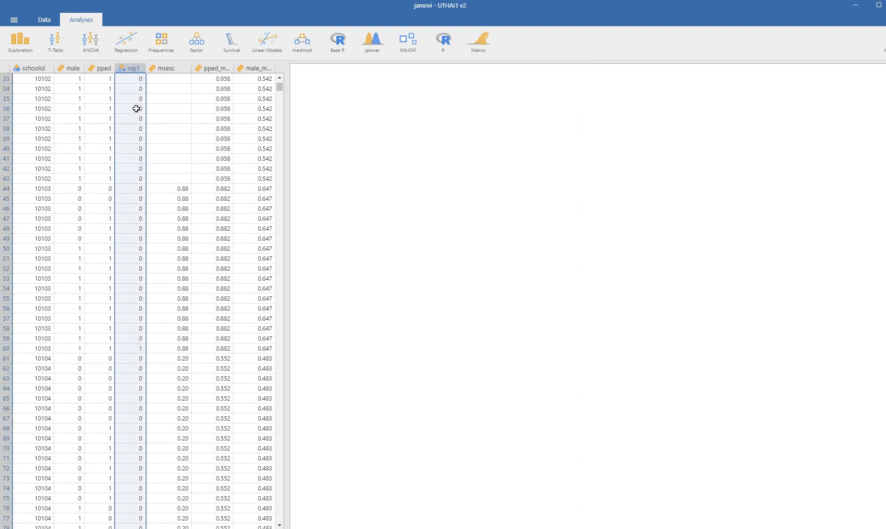
{"action": "scroll", "coordinate": [136, 108], "scroll_direction": "up", "scroll_amount": 10}
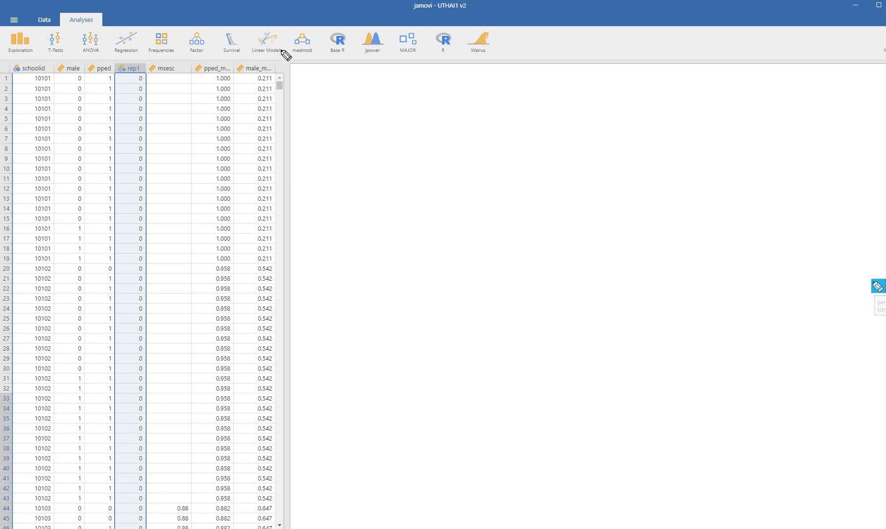
{"action": "mouse_move", "coordinate": [272, 21]}
{"action": "left_mouse_down"}
{"action": "mouse_move", "coordinate": [251, 43]}
{"action": "mouse_move", "coordinate": [282, 60]}
{"action": "mouse_move", "coordinate": [264, 18]}
{"action": "left_mouse_up"}
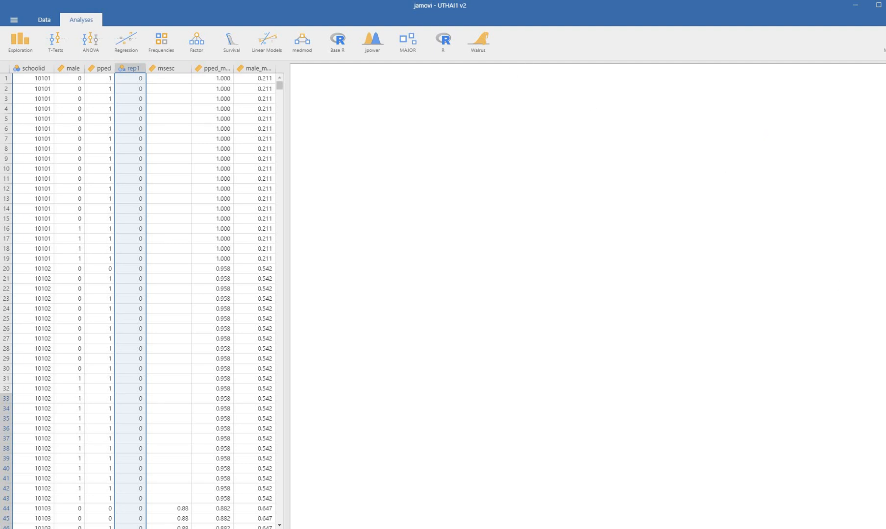
{"action": "mouse_move", "coordinate": [881, 286]}
{"action": "mouse_move", "coordinate": [840, 42]}
{"action": "left_mouse_down"}
{"action": "mouse_move", "coordinate": [880, 43]}
{"action": "mouse_move", "coordinate": [874, 37]}
{"action": "mouse_move", "coordinate": [885, 54]}
{"action": "left_mouse_up"}
{"action": "key", "text": "Escape"}
Step: Check the entry for the gamlj General Analyses for Linear Models module in the jamovi library, and close the library
{"action": "left_click", "coordinate": [880, 43]}
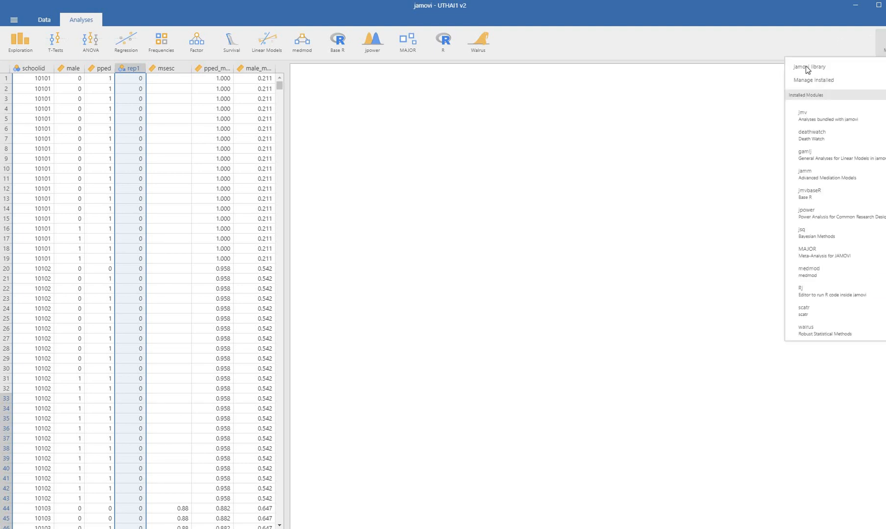
{"action": "left_click", "coordinate": [803, 69]}
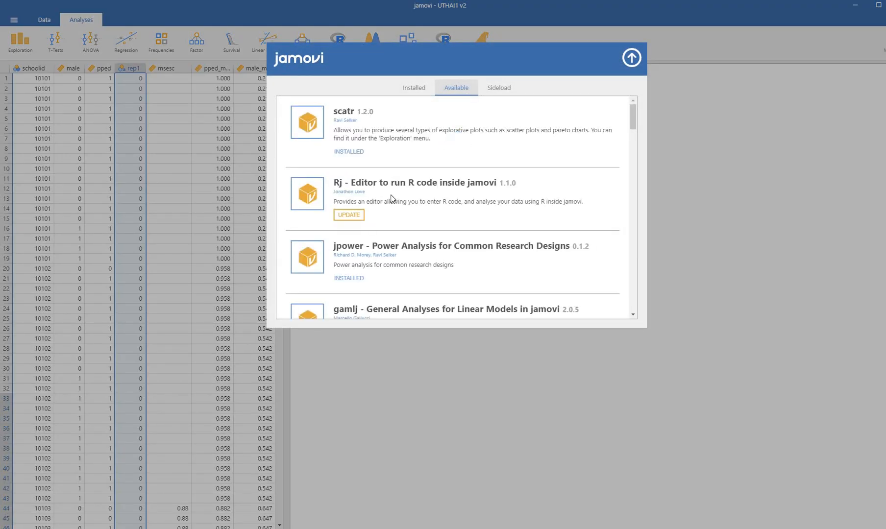
{"action": "scroll", "coordinate": [418, 194], "scroll_direction": "down", "scroll_amount": 2}
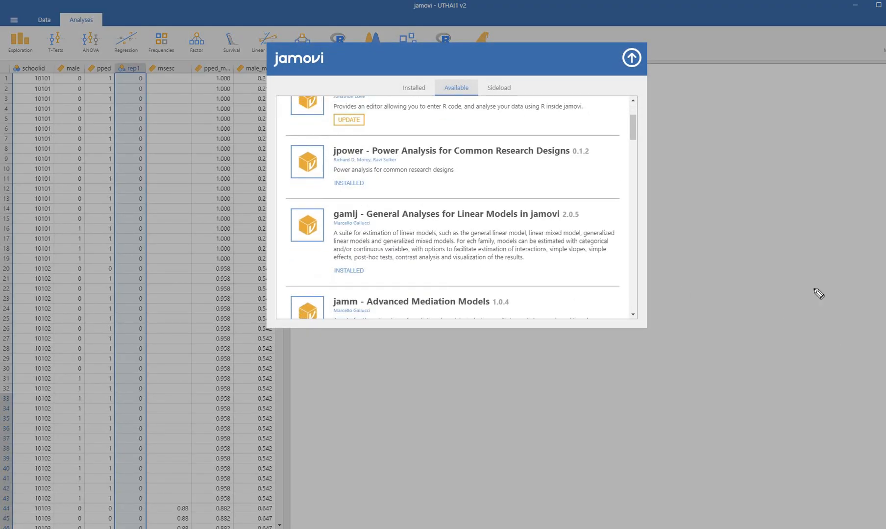
{"action": "left_click_drag", "start_coordinate": [334, 277], "coordinate": [367, 278]}
{"action": "left_click_drag", "start_coordinate": [335, 220], "coordinate": [365, 220]}
{"action": "key", "text": "Escape"}
{"action": "left_click", "coordinate": [631, 58]}
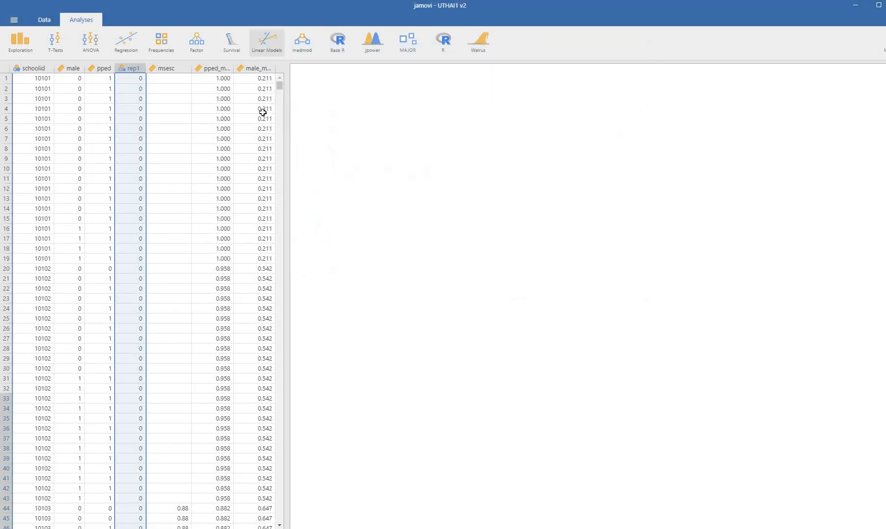
Step: Start a Generalized Mixed Models analysis from the GAMLj linear models
{"action": "left_click", "coordinate": [261, 117]}
{"action": "left_click", "coordinate": [272, 44]}
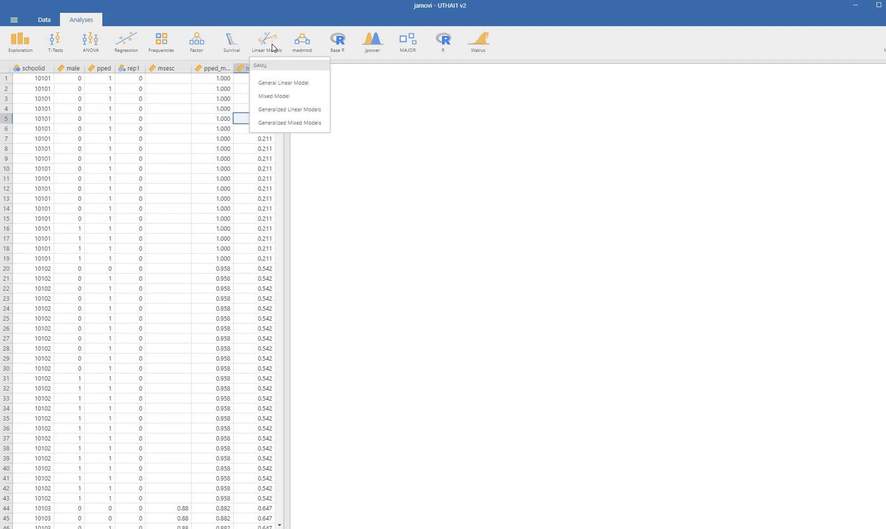
{"action": "left_click", "coordinate": [302, 127]}
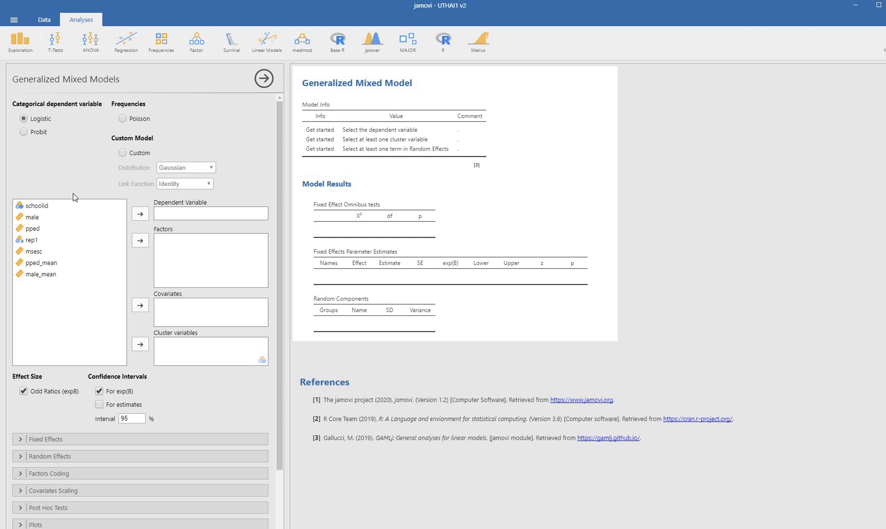
{"action": "scroll", "coordinate": [100, 172], "scroll_direction": "down", "scroll_amount": 2}
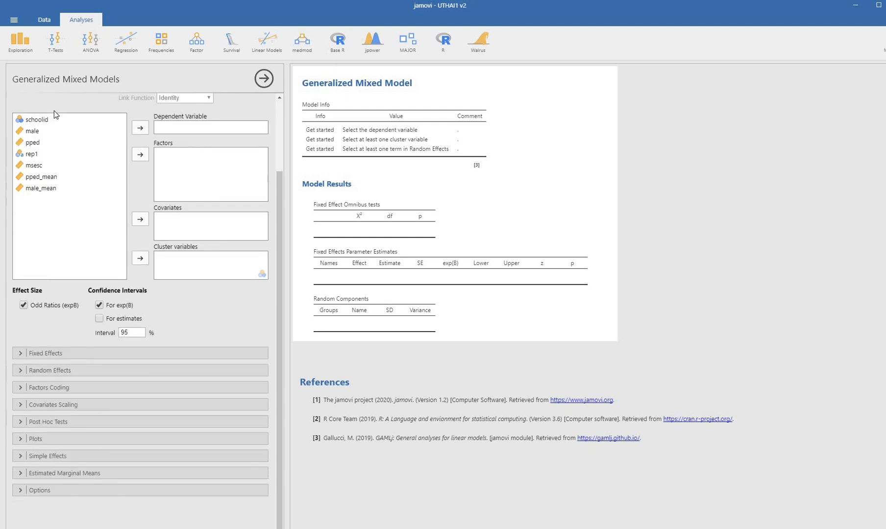
Step: Assign schoolid as the cluster variable and rep1 as the dependent variable
{"action": "left_click", "coordinate": [35, 120]}
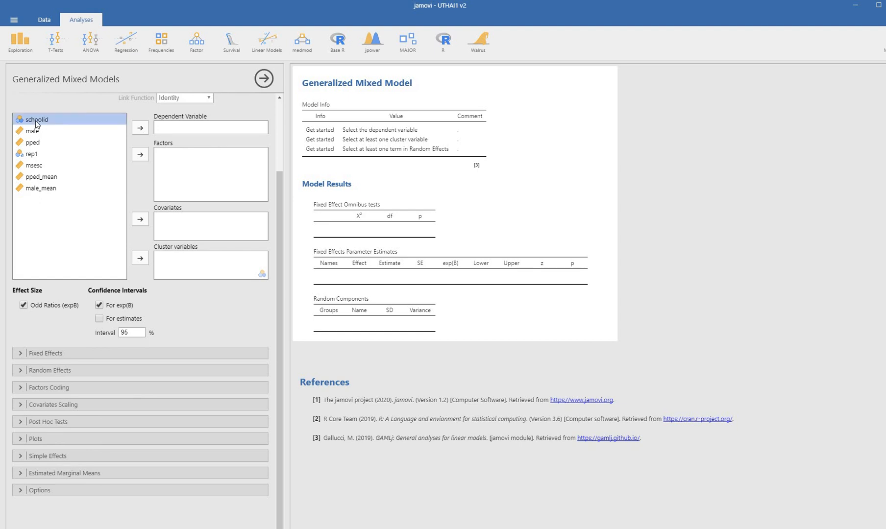
{"action": "left_click", "coordinate": [140, 259]}
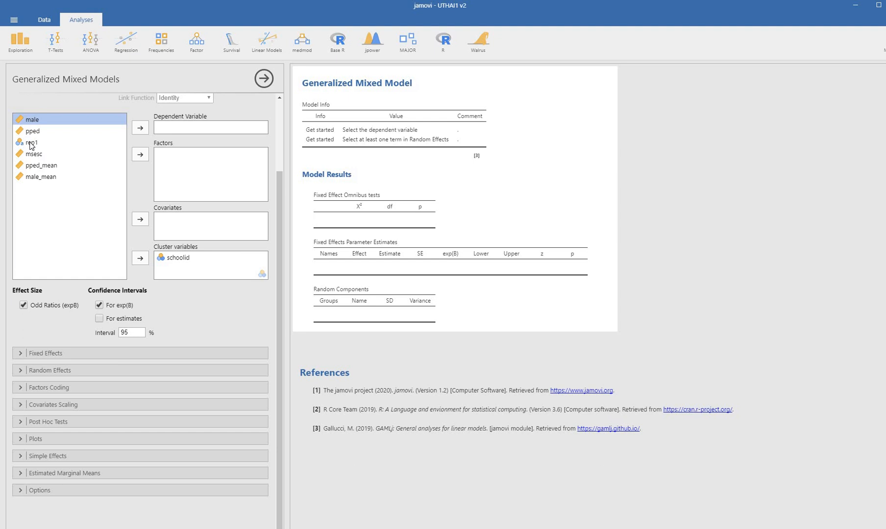
{"action": "left_click", "coordinate": [31, 143]}
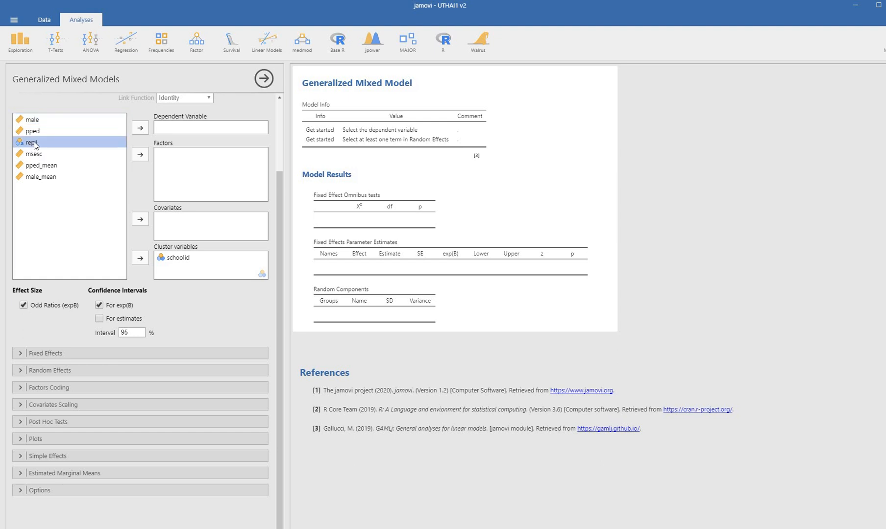
{"action": "left_click", "coordinate": [140, 129]}
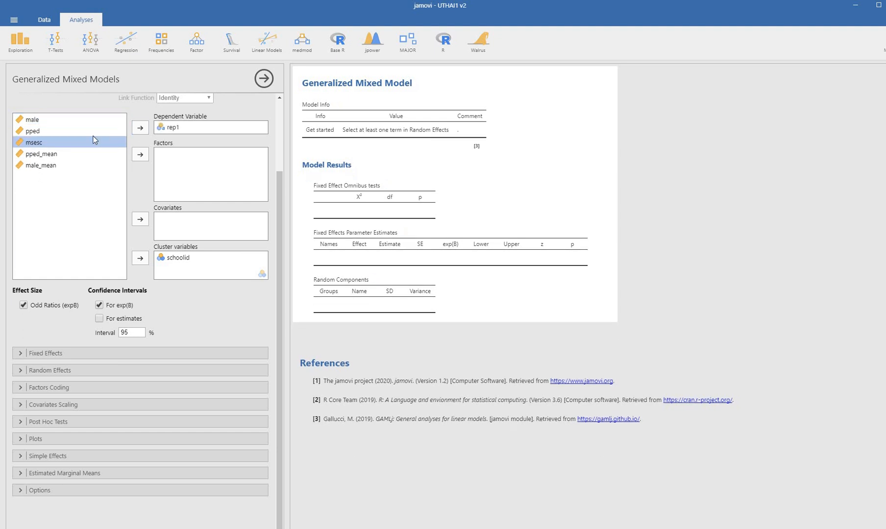
Step: Add male, pped and msesc to the model as covariates
{"action": "left_click", "coordinate": [34, 120]}
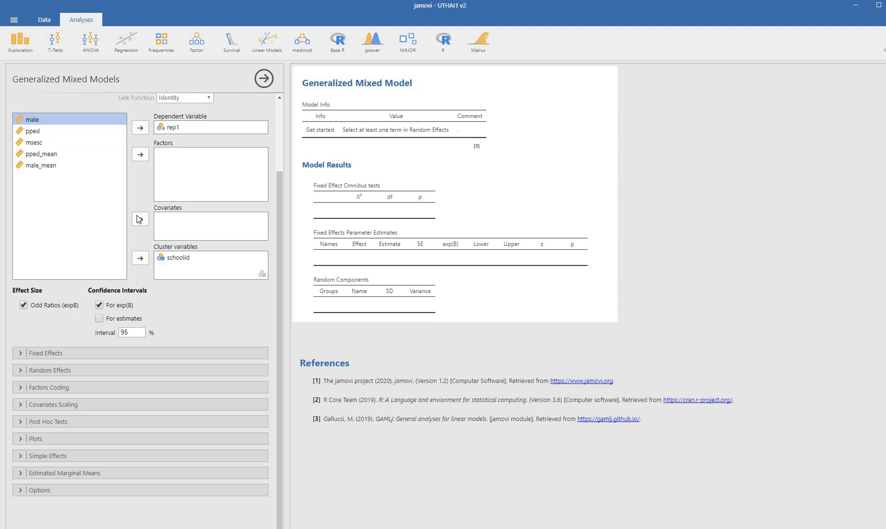
{"action": "left_click", "coordinate": [140, 219]}
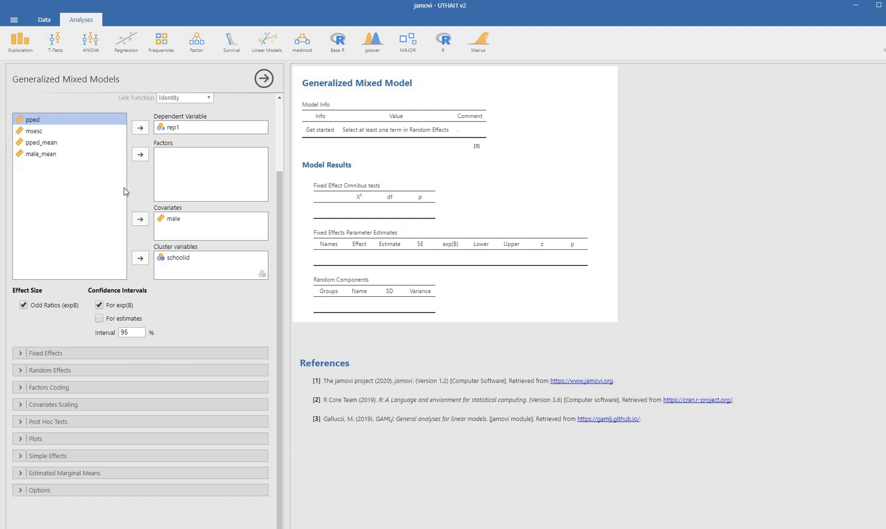
{"action": "left_click", "coordinate": [140, 219]}
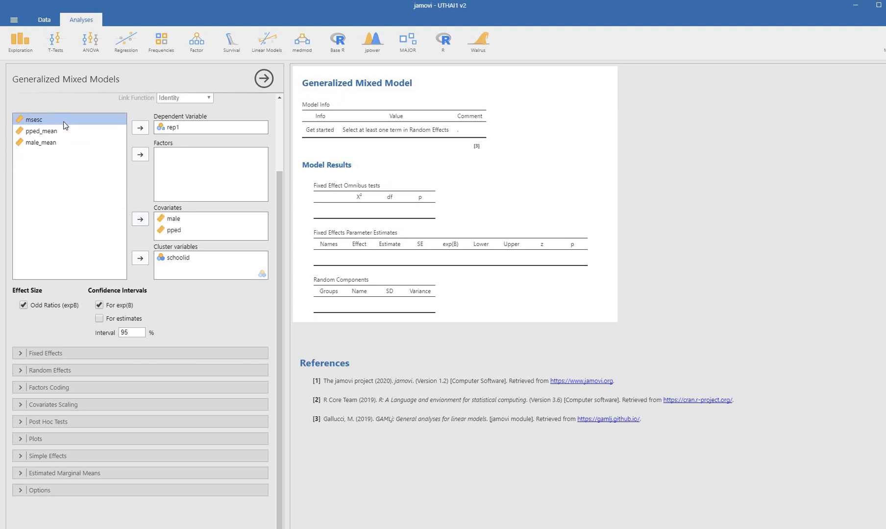
{"action": "left_click", "coordinate": [137, 222]}
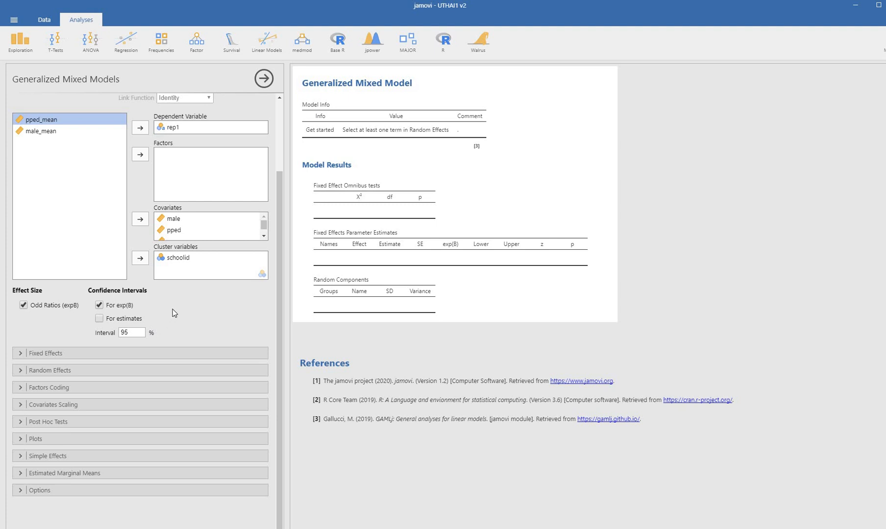
Step: Add the Intercept | schoolid term to the random coefficients, leaving male, pped and msesc as the fixed-effect model terms
{"action": "left_click", "coordinate": [56, 355]}
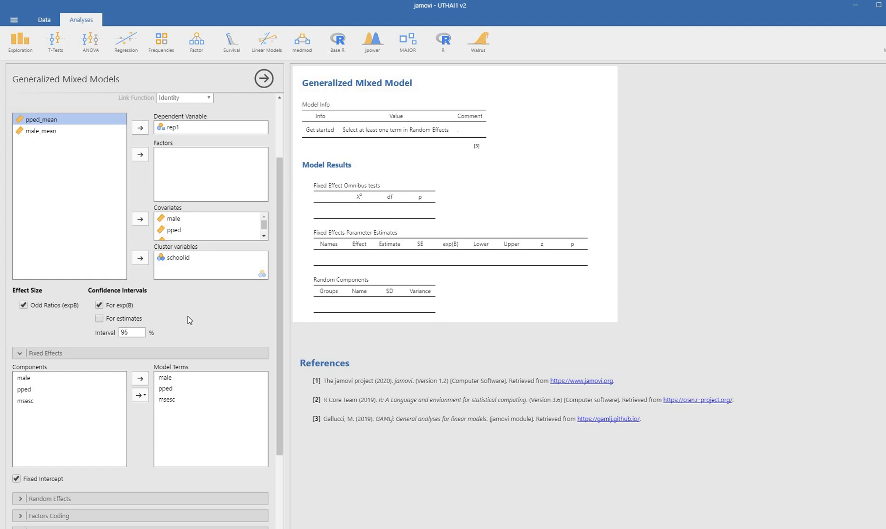
{"action": "scroll", "coordinate": [187, 317], "scroll_direction": "down", "scroll_amount": 5}
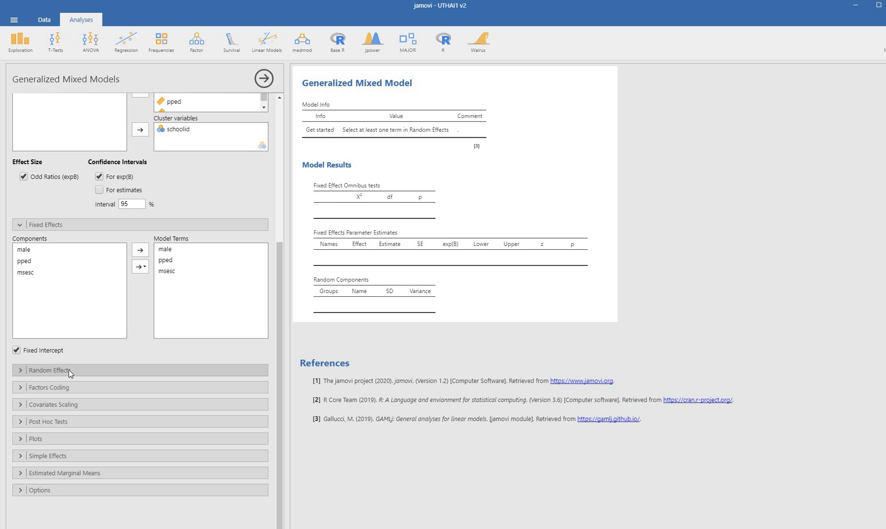
{"action": "left_click", "coordinate": [68, 370]}
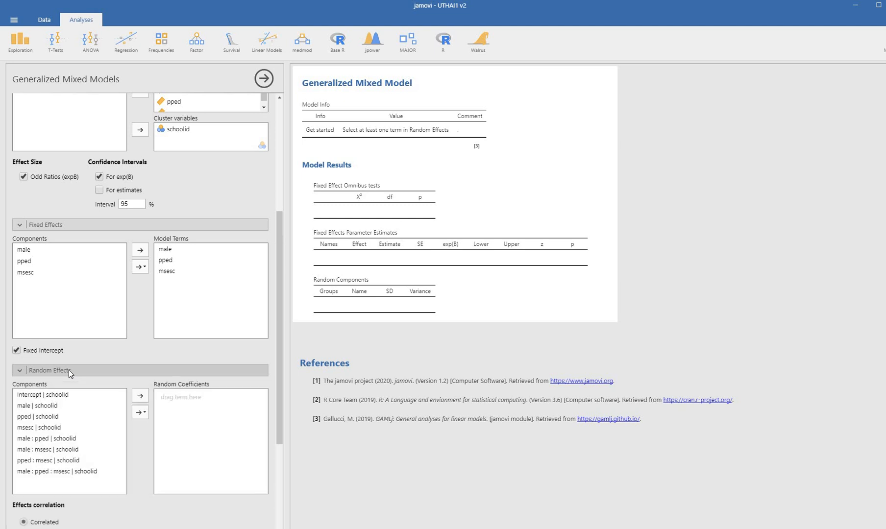
{"action": "left_click", "coordinate": [72, 396]}
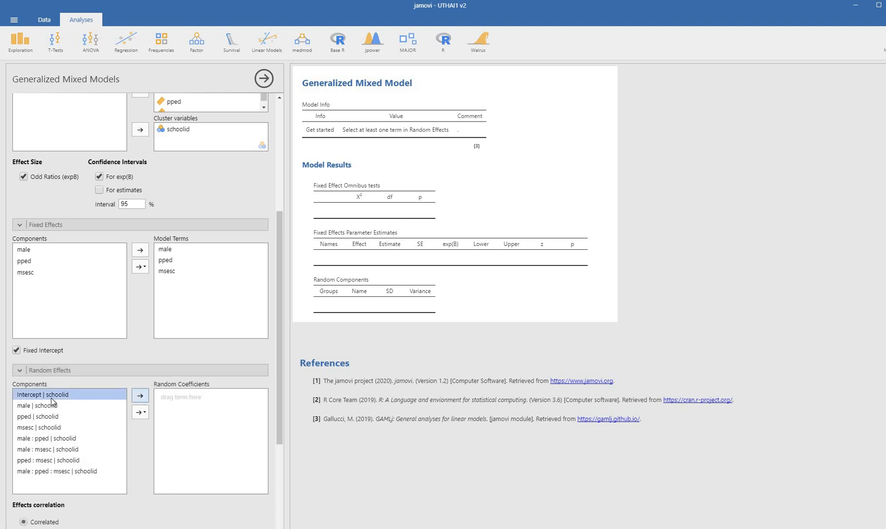
{"action": "left_click", "coordinate": [140, 395]}
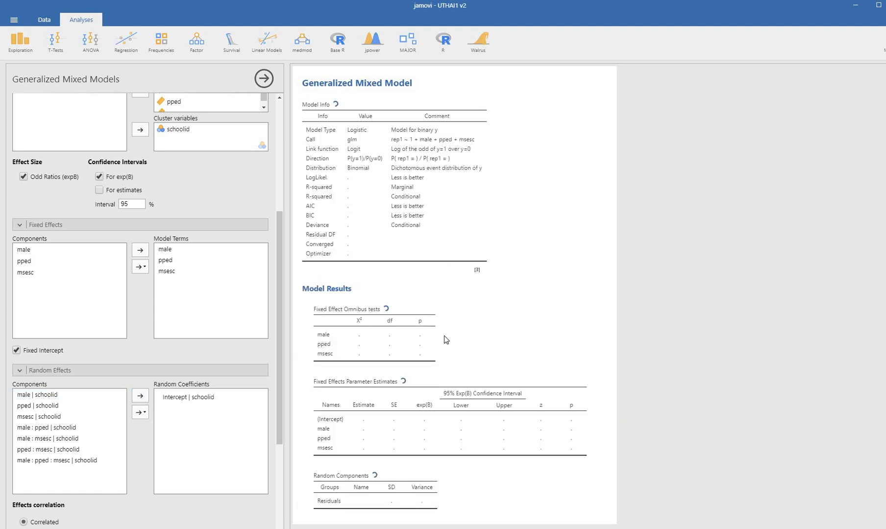
{"action": "scroll", "coordinate": [455, 326], "scroll_direction": "down", "scroll_amount": 1}
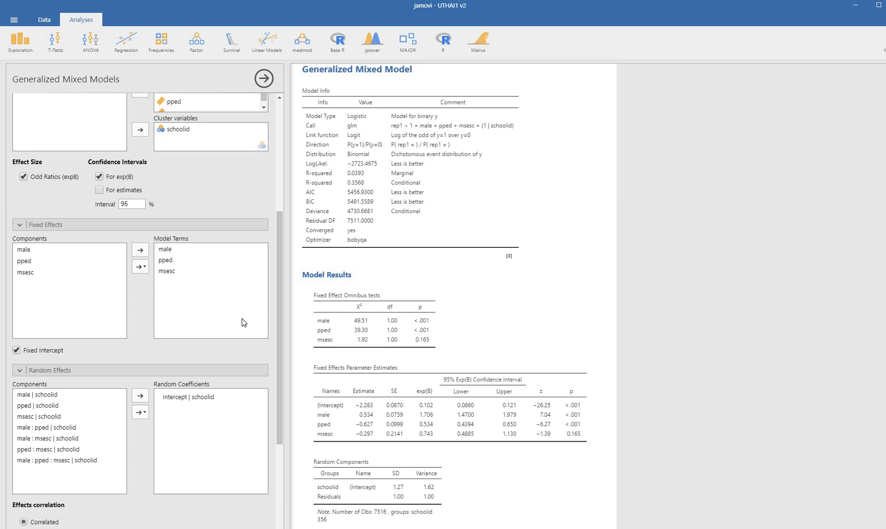
Step: Set the covariate scaling of male, pped and msesc to none
{"action": "scroll", "coordinate": [244, 322], "scroll_direction": "down", "scroll_amount": 3}
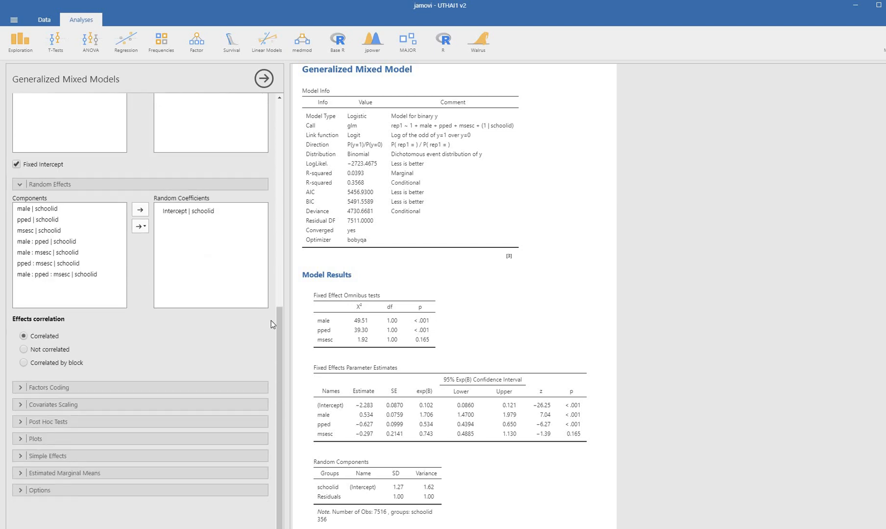
{"action": "left_click", "coordinate": [89, 404]}
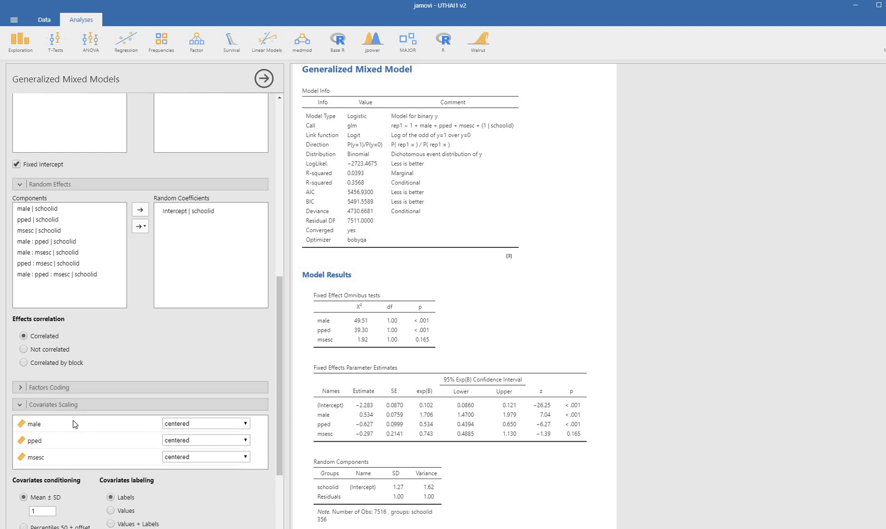
{"action": "left_click", "coordinate": [195, 427]}
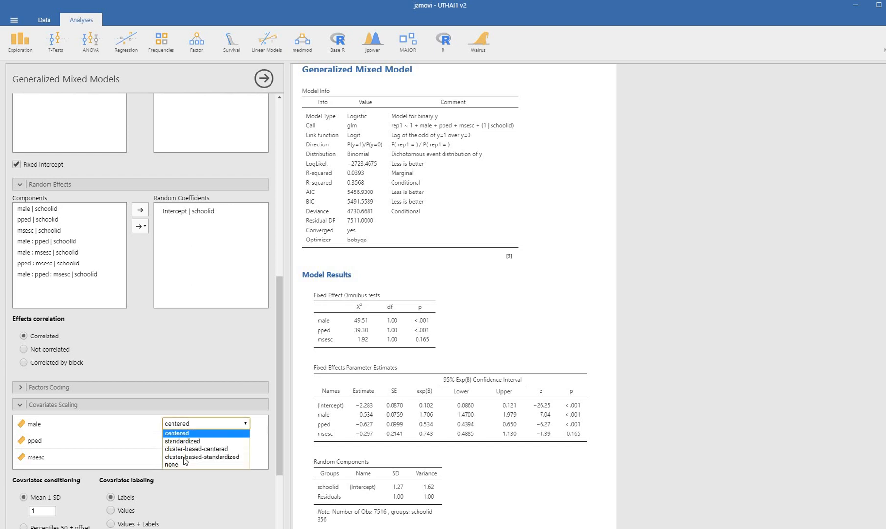
{"action": "left_click", "coordinate": [179, 464]}
{"action": "left_click", "coordinate": [181, 443]}
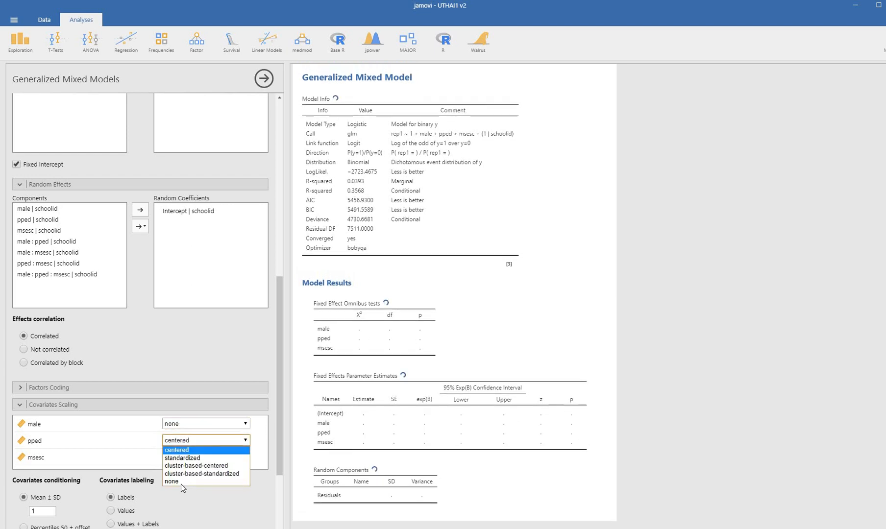
{"action": "left_click", "coordinate": [180, 481]}
{"action": "left_click", "coordinate": [186, 455]}
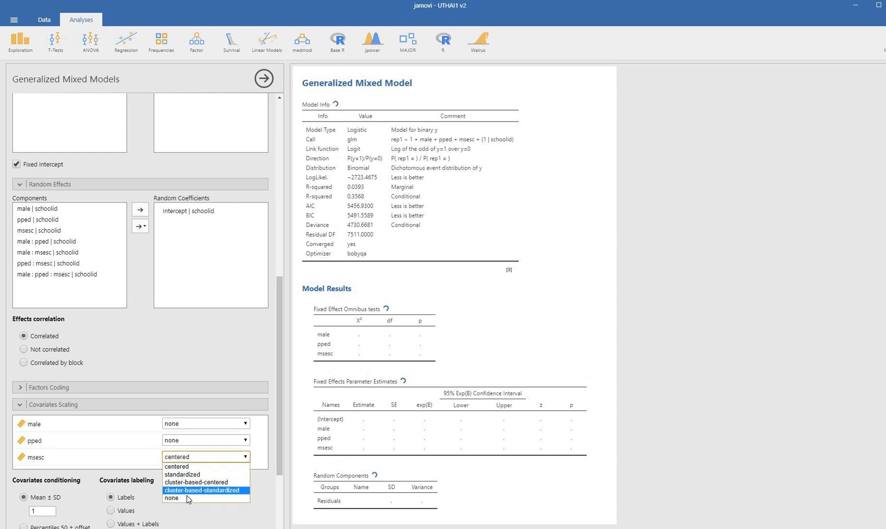
{"action": "left_click", "coordinate": [186, 497]}
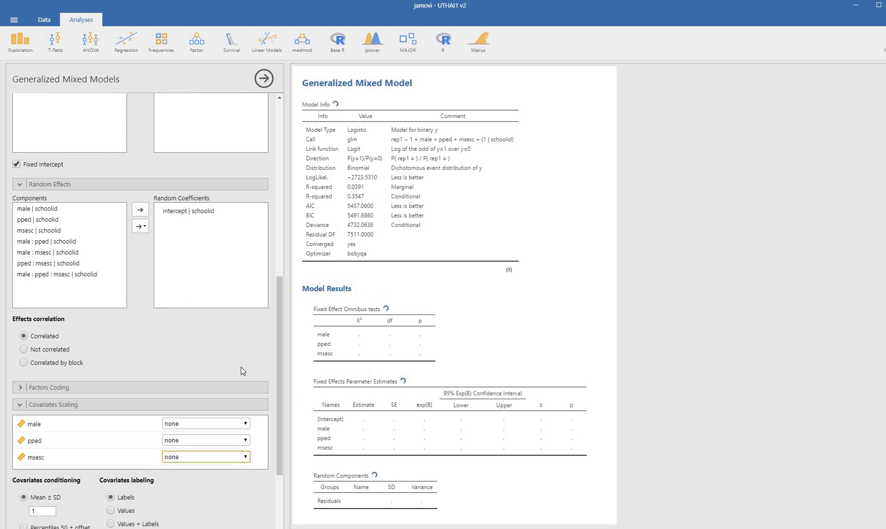
{"action": "scroll", "coordinate": [243, 363], "scroll_direction": "up", "scroll_amount": 10}
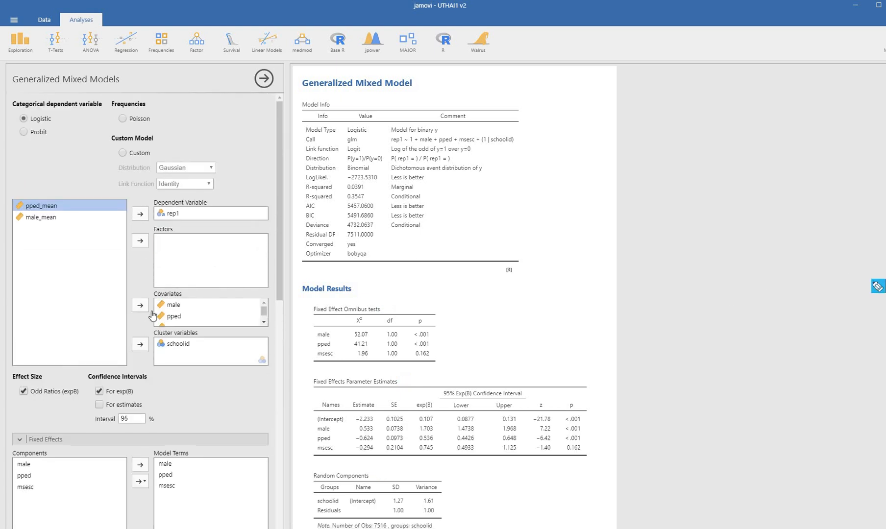
{"action": "mouse_move", "coordinate": [169, 314]}
{"action": "left_mouse_down"}
{"action": "mouse_move", "coordinate": [176, 317]}
{"action": "mouse_move", "coordinate": [169, 328]}
{"action": "mouse_move", "coordinate": [183, 325]}
{"action": "mouse_move", "coordinate": [174, 307]}
{"action": "mouse_move", "coordinate": [194, 301]}
{"action": "mouse_move", "coordinate": [186, 314]}
{"action": "mouse_move", "coordinate": [166, 317]}
{"action": "mouse_move", "coordinate": [169, 256]}
{"action": "mouse_move", "coordinate": [179, 305]}
{"action": "mouse_move", "coordinate": [193, 323]}
{"action": "mouse_move", "coordinate": [188, 310]}
{"action": "mouse_move", "coordinate": [147, 306]}
{"action": "mouse_move", "coordinate": [174, 314]}
{"action": "left_mouse_up"}
{"action": "left_click", "coordinate": [849, 314]}
{"action": "scroll", "coordinate": [228, 346], "scroll_direction": "down", "scroll_amount": 4}
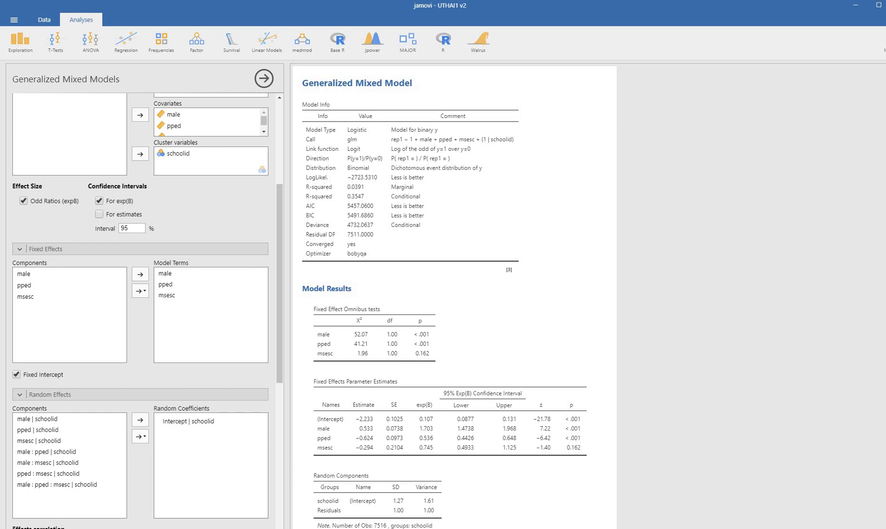
{"action": "key", "text": "alt+Tab"}
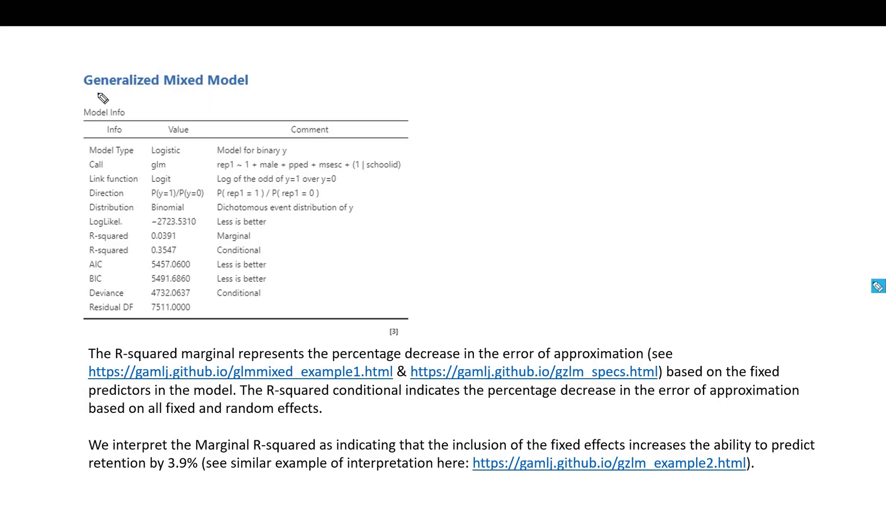
{"action": "left_click_drag", "start_coordinate": [81, 118], "coordinate": [135, 120]}
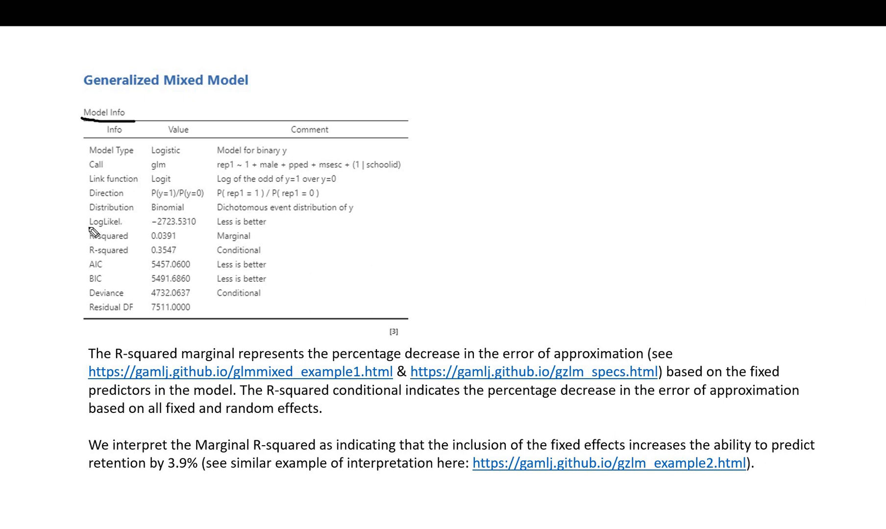
{"action": "mouse_move", "coordinate": [126, 227]}
{"action": "left_mouse_down"}
{"action": "mouse_move", "coordinate": [88, 227]}
{"action": "mouse_move", "coordinate": [86, 240]}
{"action": "mouse_move", "coordinate": [88, 256]}
{"action": "mouse_move", "coordinate": [130, 259]}
{"action": "left_mouse_up"}
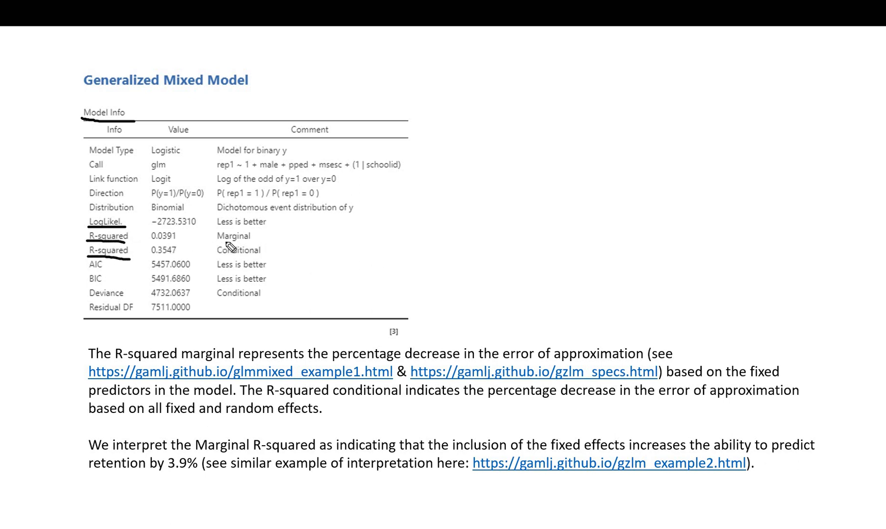
{"action": "mouse_move", "coordinate": [260, 241]}
{"action": "left_mouse_down"}
{"action": "mouse_move", "coordinate": [217, 240]}
{"action": "mouse_move", "coordinate": [224, 255]}
{"action": "left_mouse_up"}
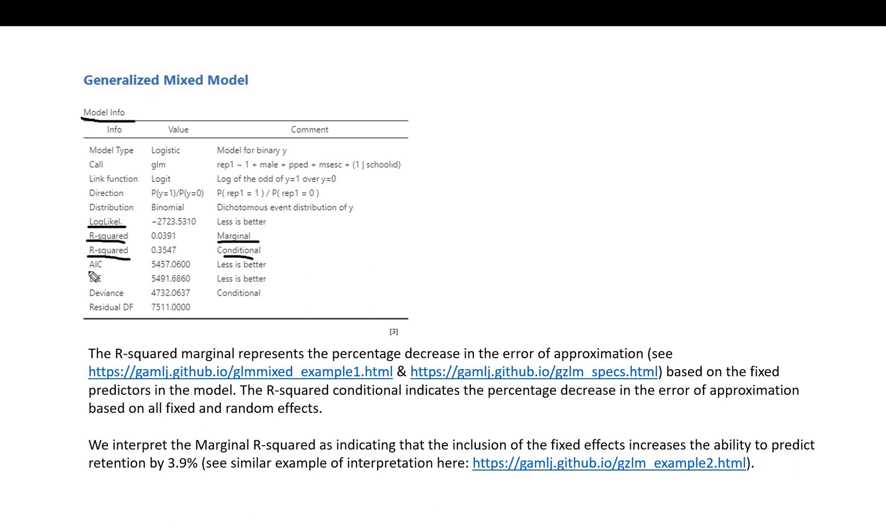
{"action": "mouse_move", "coordinate": [112, 276]}
{"action": "left_mouse_down"}
{"action": "mouse_move", "coordinate": [88, 271]}
{"action": "mouse_move", "coordinate": [106, 284]}
{"action": "left_mouse_up"}
{"action": "mouse_move", "coordinate": [128, 299]}
{"action": "left_mouse_down"}
{"action": "mouse_move", "coordinate": [91, 298]}
{"action": "mouse_move", "coordinate": [134, 316]}
{"action": "left_mouse_up"}
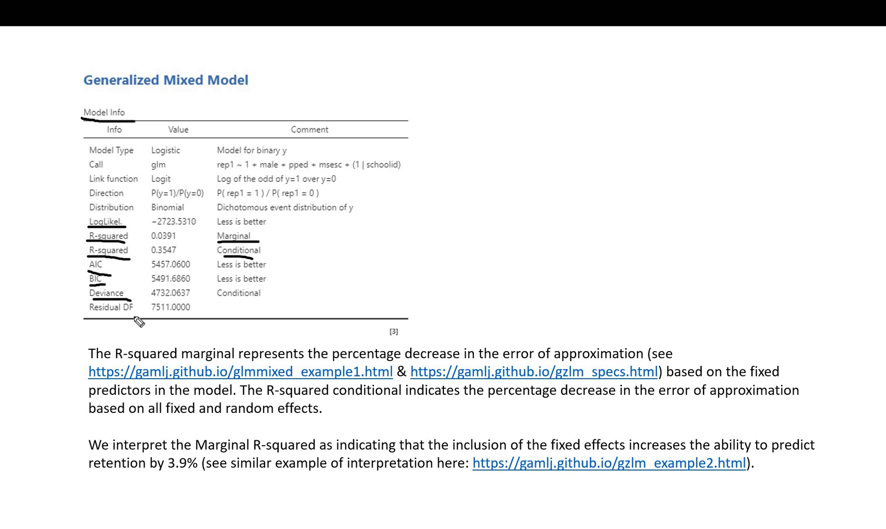